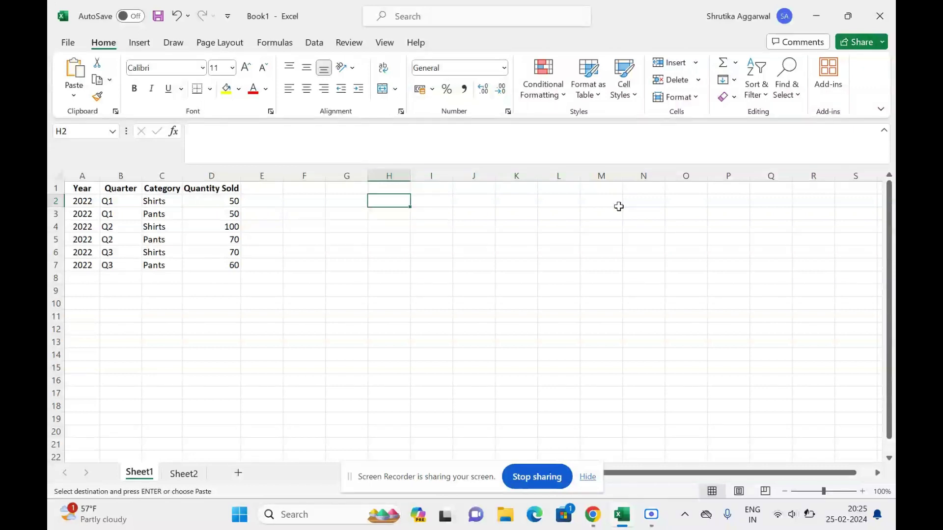
# Insert a PivotTable from range A1:D7, placed at H2 on the existing Sheet1.
pyautogui.click(150, 36)
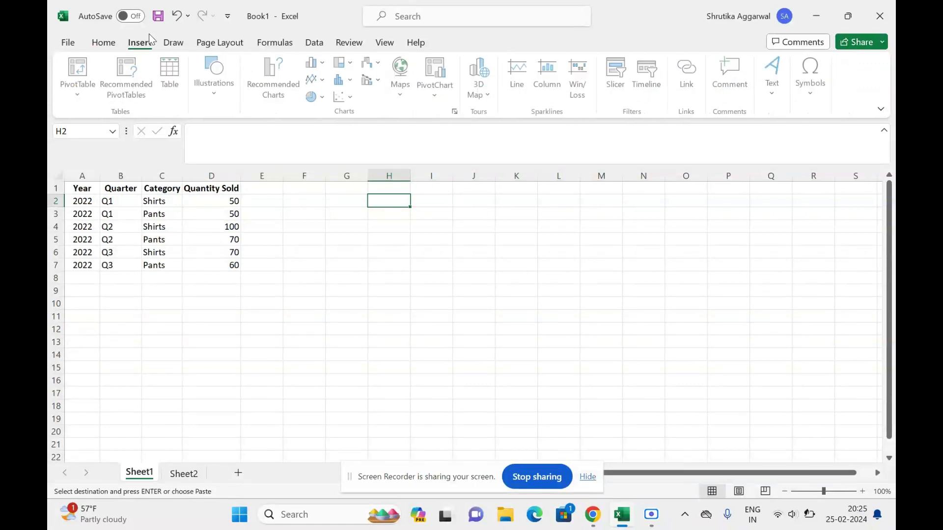
pyautogui.click(78, 98)
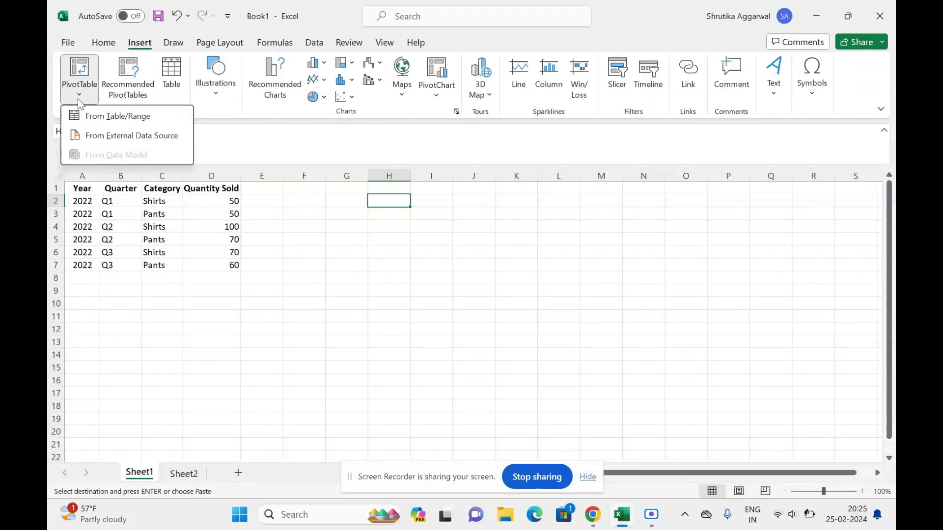
pyautogui.click(111, 119)
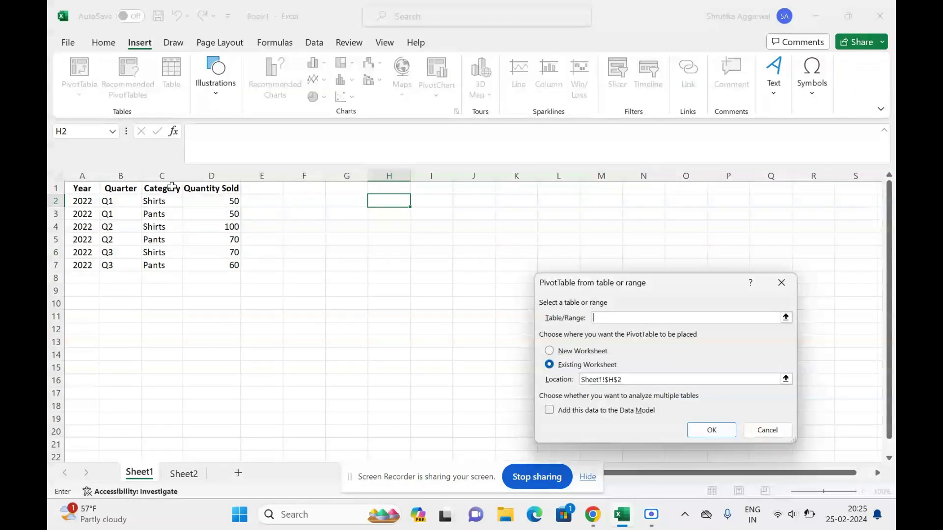
pyautogui.moveTo(81, 189); pyautogui.dragTo(217, 263)
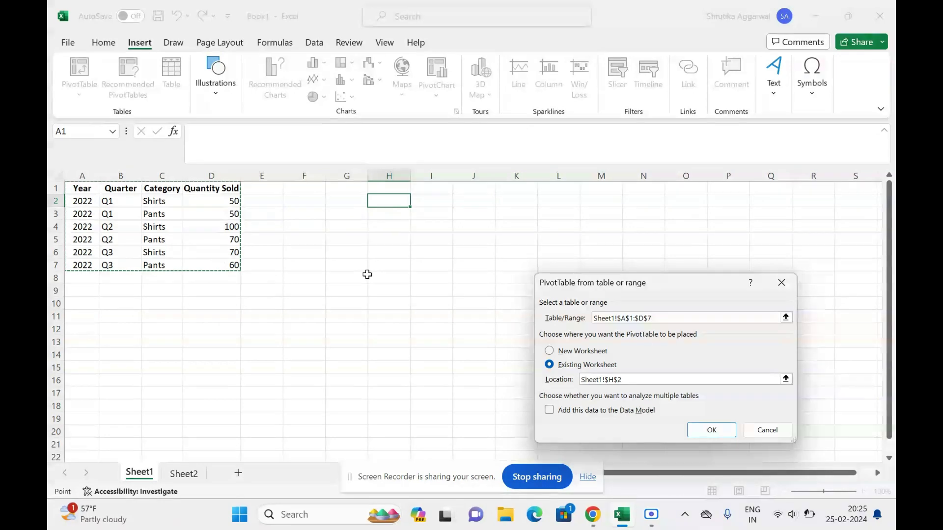
pyautogui.click(701, 430)
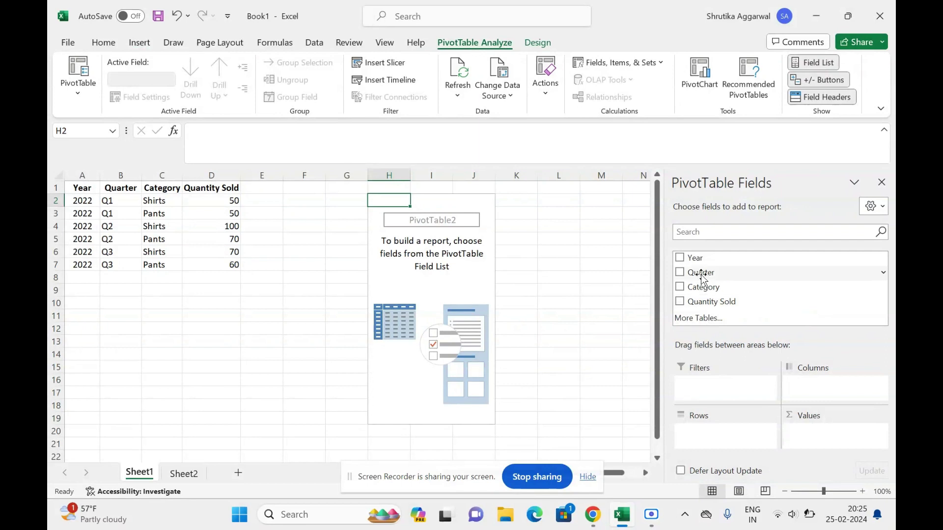
# Lay out the pivot with Quarter as rows, Category as columns and Sum of Quantity Sold as values.
pyautogui.moveTo(700, 275); pyautogui.dragTo(717, 435)
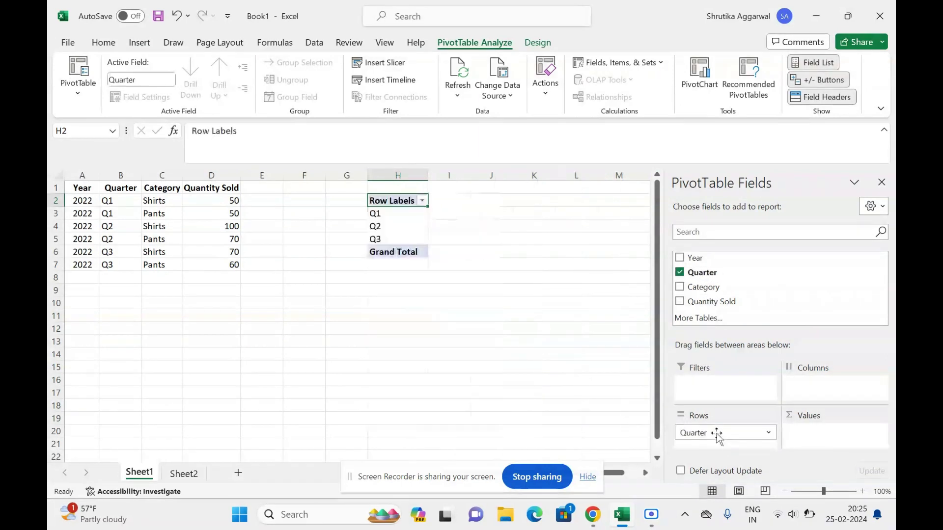
pyautogui.moveTo(709, 292); pyautogui.dragTo(825, 393)
pyautogui.moveTo(713, 302); pyautogui.dragTo(822, 434)
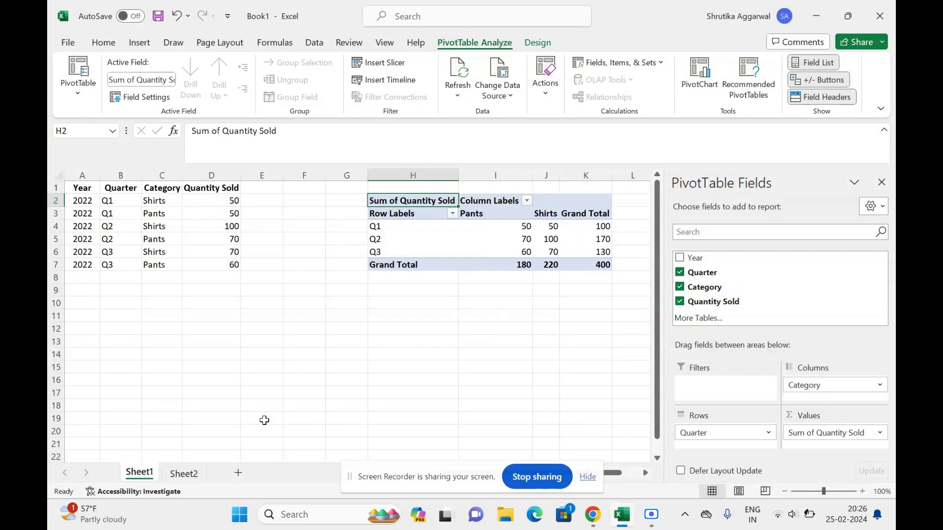
# On Sheet2, change the quarter in B2 and B3 from Q1 to Q4.
pyautogui.click(182, 474)
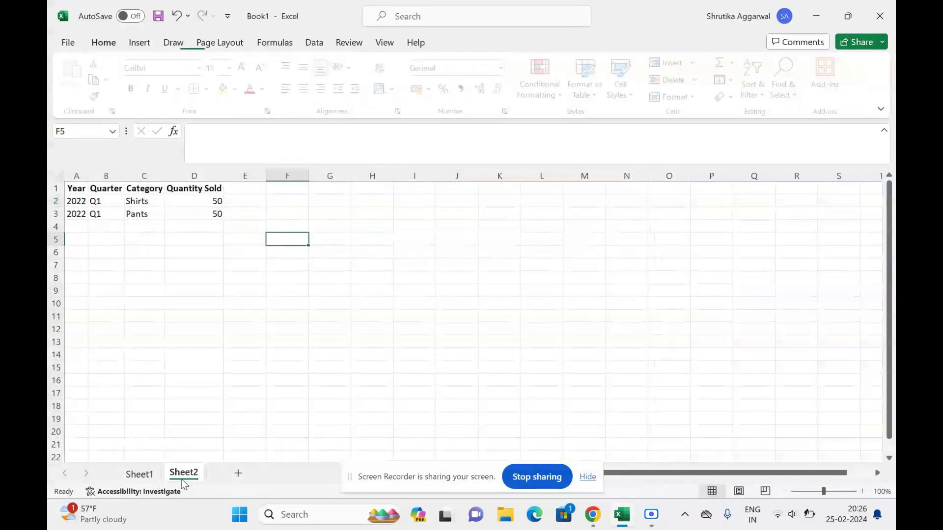
pyautogui.click(111, 196)
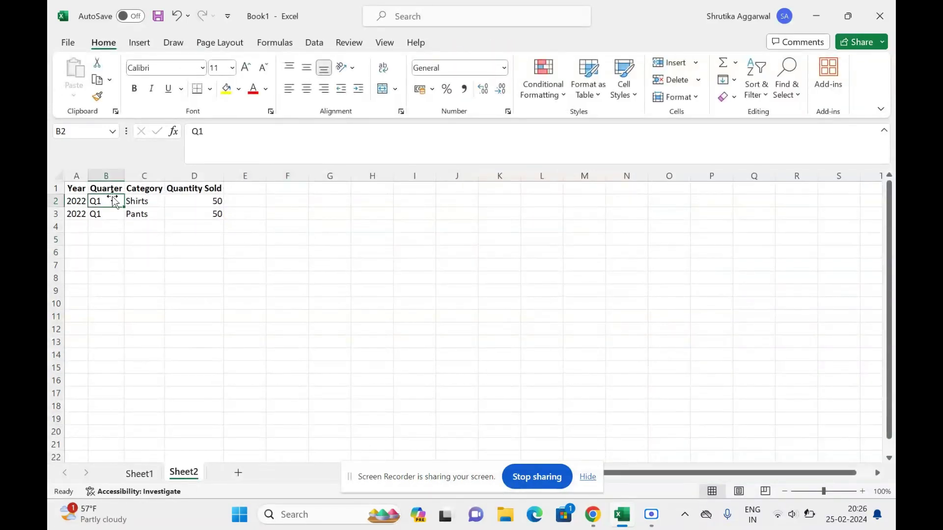
pyautogui.click(216, 133)
pyautogui.press('BackSpace')
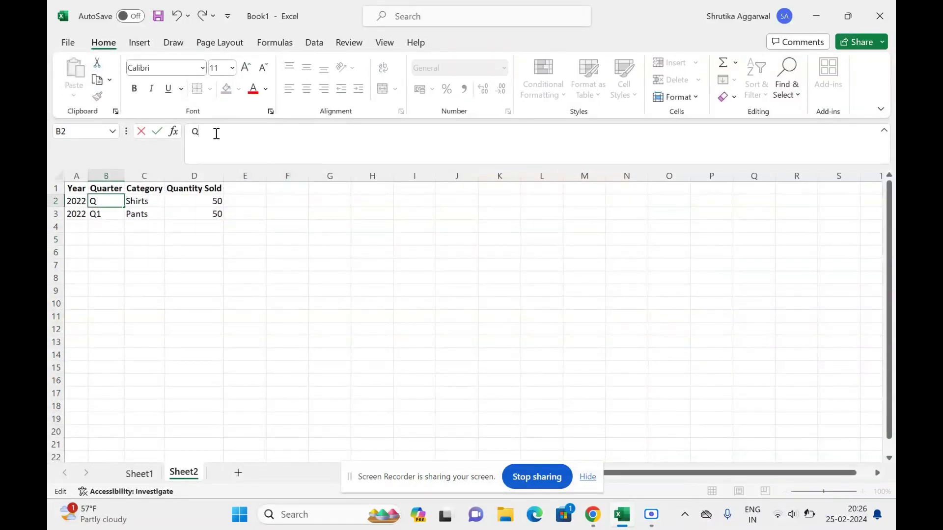
pyautogui.write('4')
pyautogui.press('Return')
pyautogui.click(216, 133)
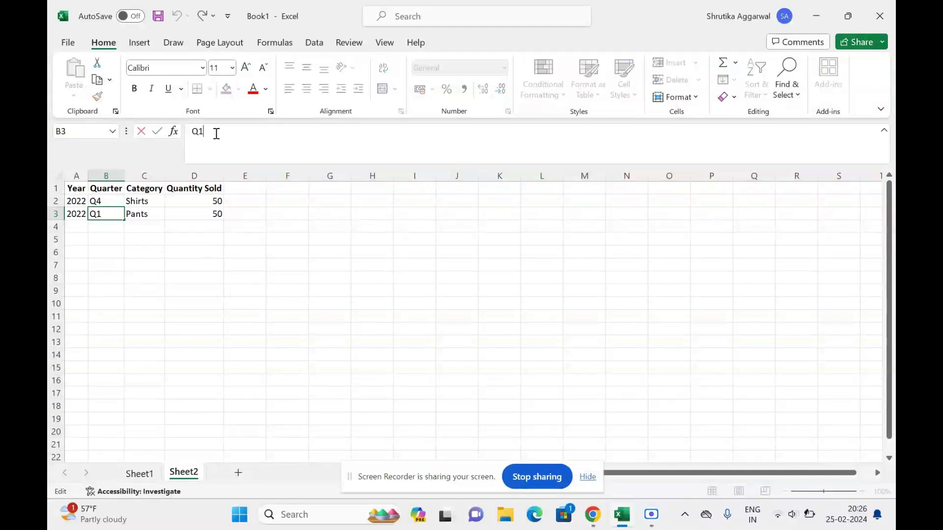
pyautogui.press('BackSpace')
pyautogui.write('4')
pyautogui.press('Return')
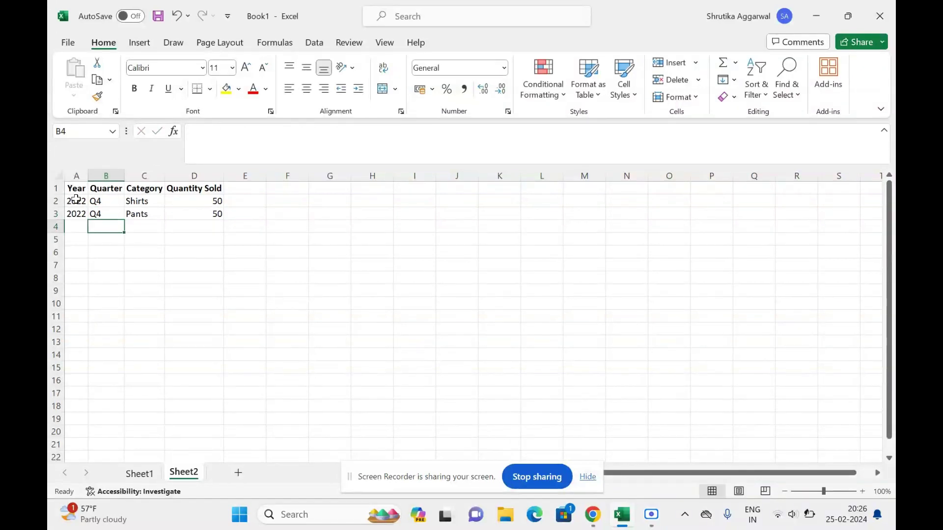
# Copy Sheet2's rows A2:D3 and paste them at A8 on Sheet1.
pyautogui.moveTo(76, 201); pyautogui.dragTo(191, 212)
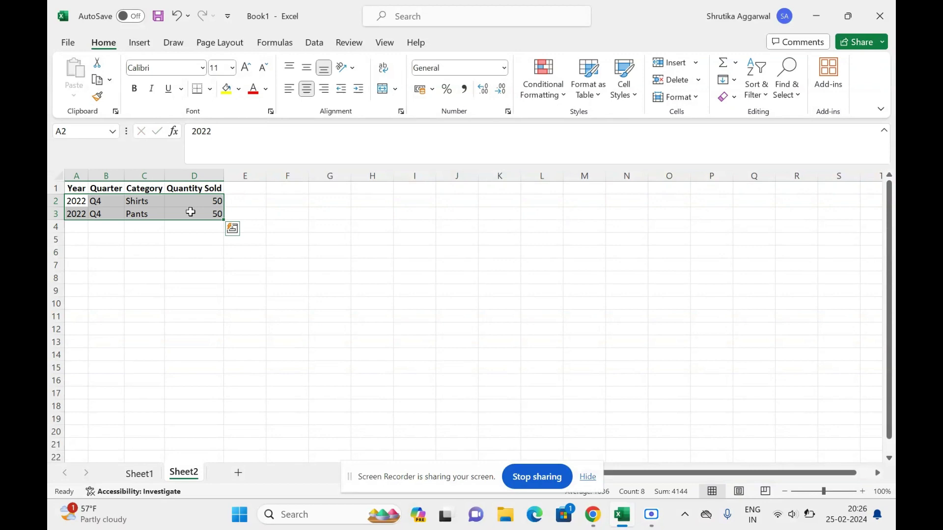
pyautogui.hotkey('ctrl', 'c')
pyautogui.click(144, 475)
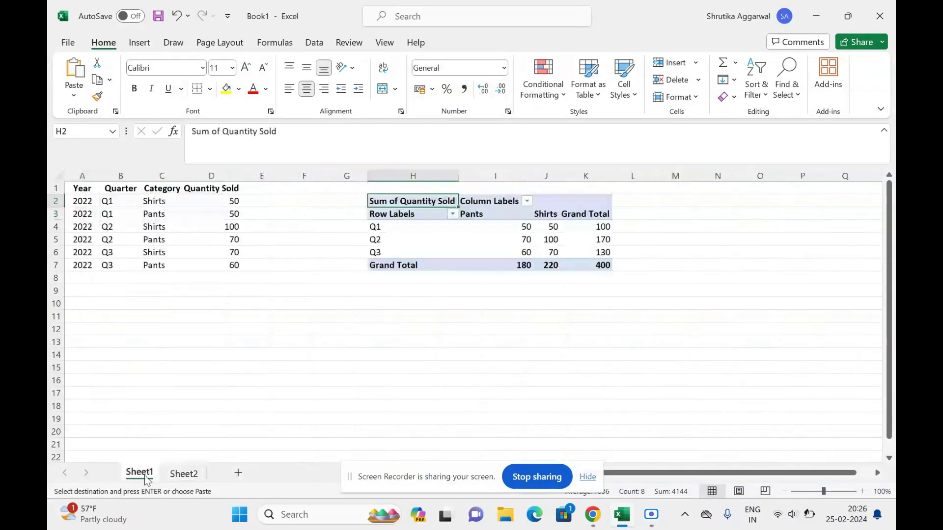
pyautogui.click(85, 281)
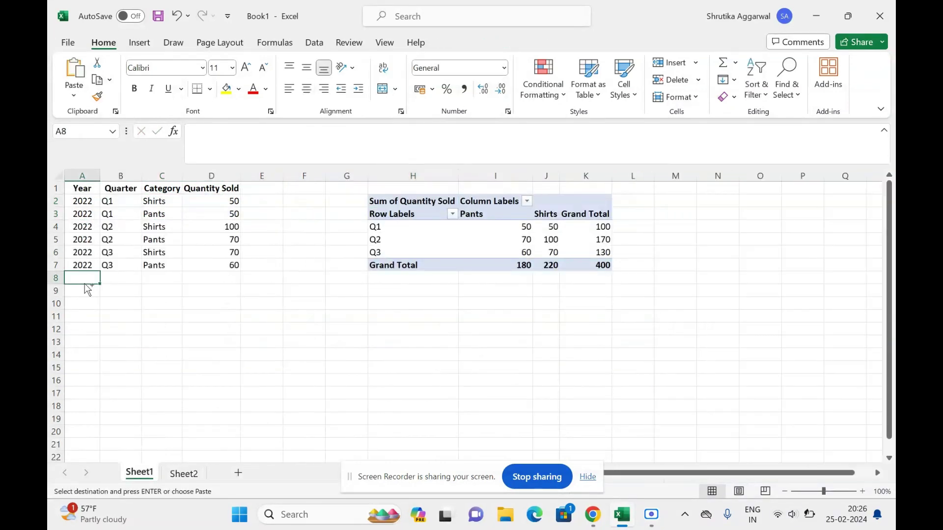
pyautogui.hotkey('ctrl', 'v')
pyautogui.click(490, 239)
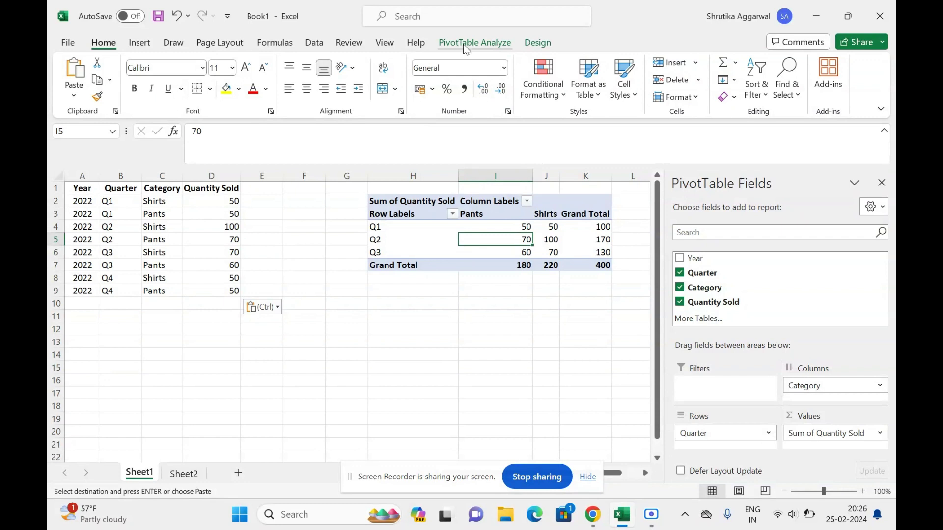
pyautogui.click(463, 44)
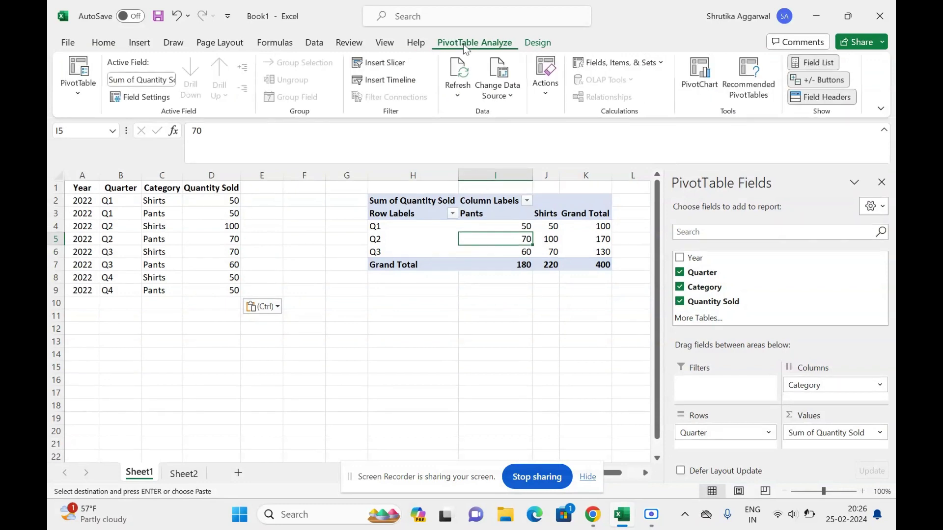
pyautogui.click(462, 96)
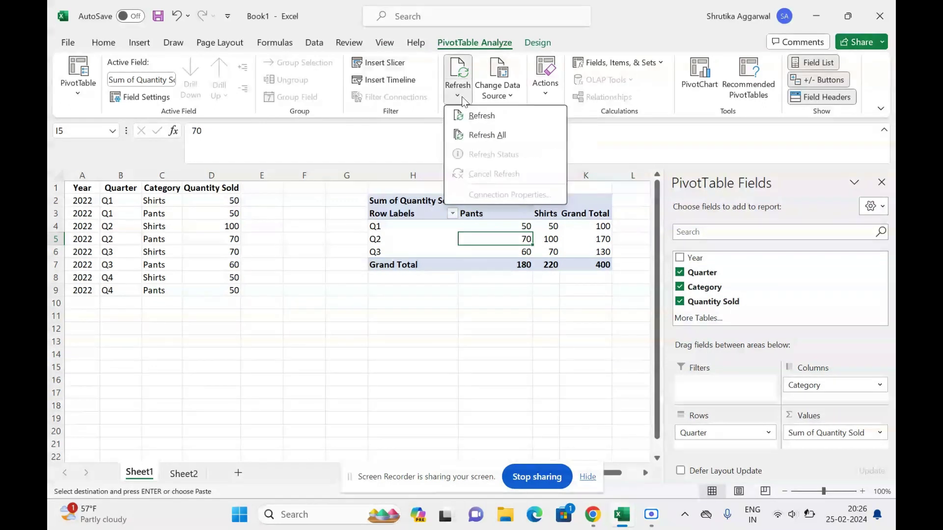
pyautogui.click(475, 137)
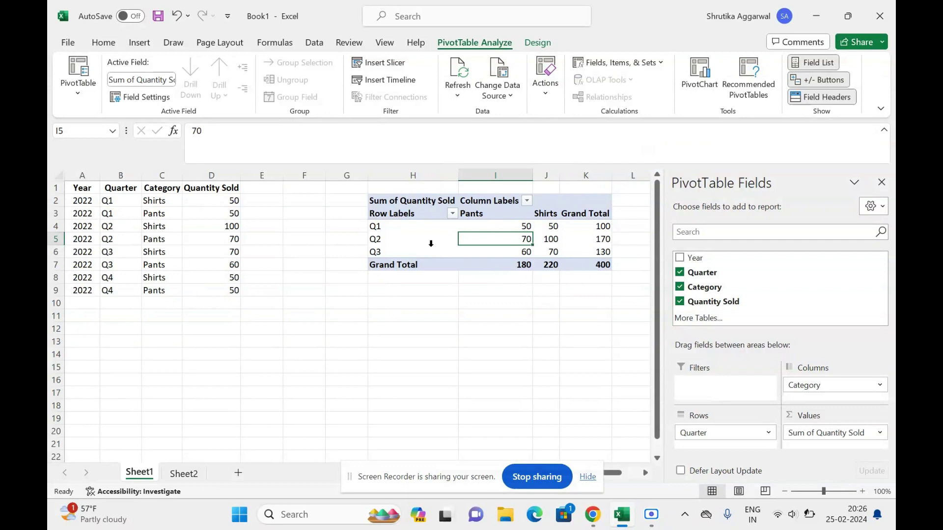
# Check the pivot's A1:D7 source range and close the PivotTable Fields pane.
pyautogui.click(415, 243)
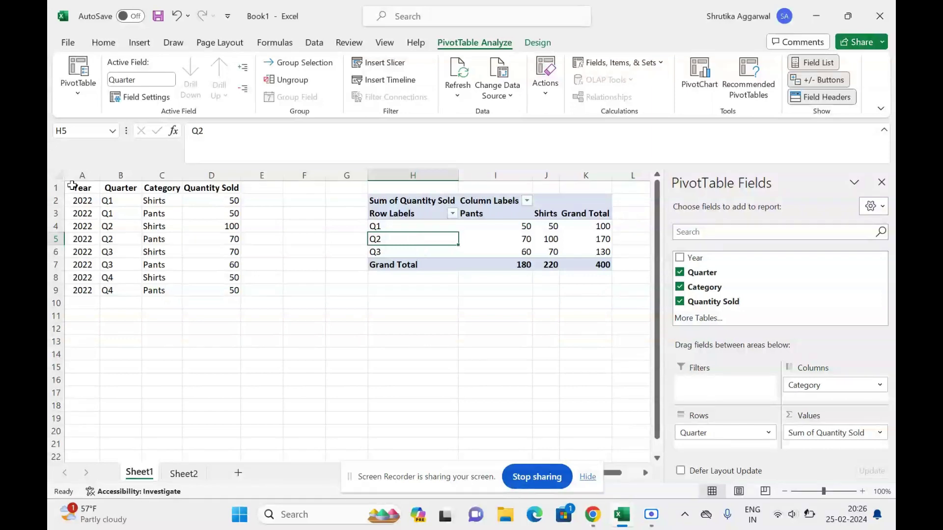
pyautogui.moveTo(73, 186); pyautogui.dragTo(227, 262)
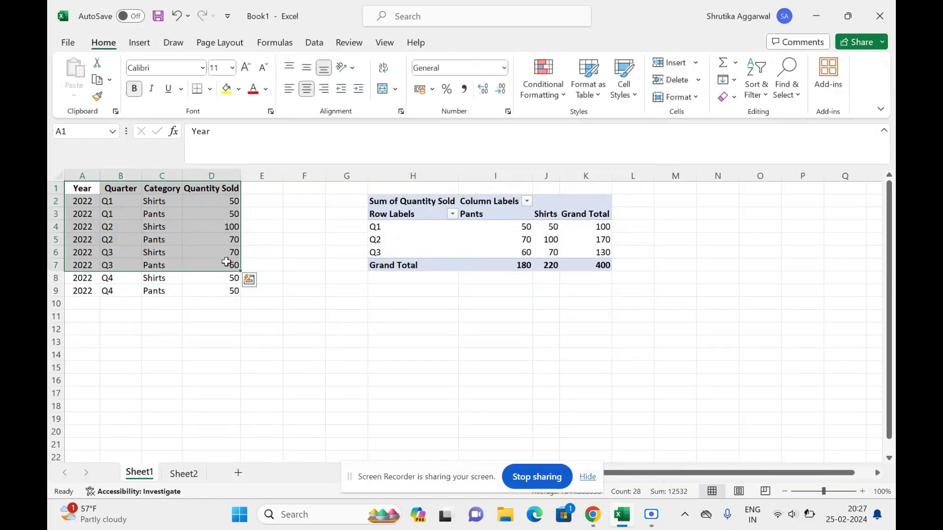
pyautogui.click(355, 339)
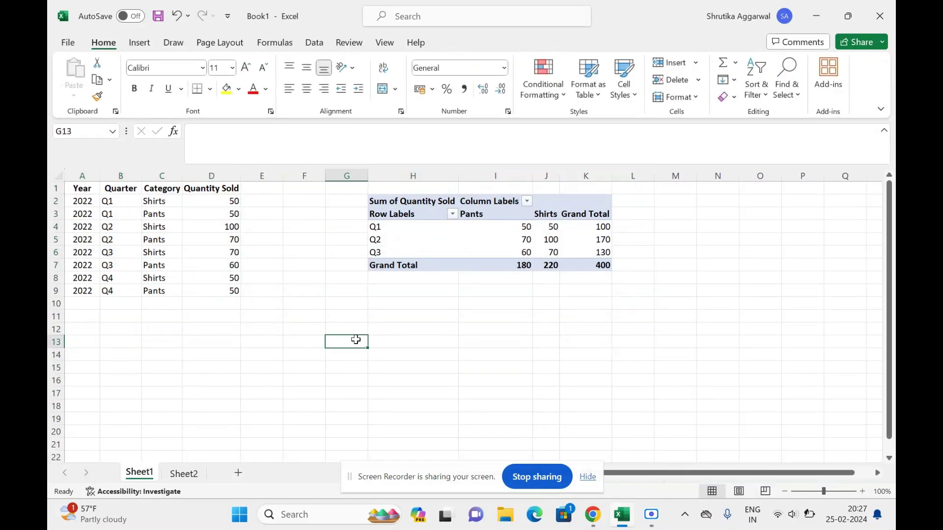
pyautogui.moveTo(82, 186); pyautogui.dragTo(223, 271)
pyautogui.click(416, 242)
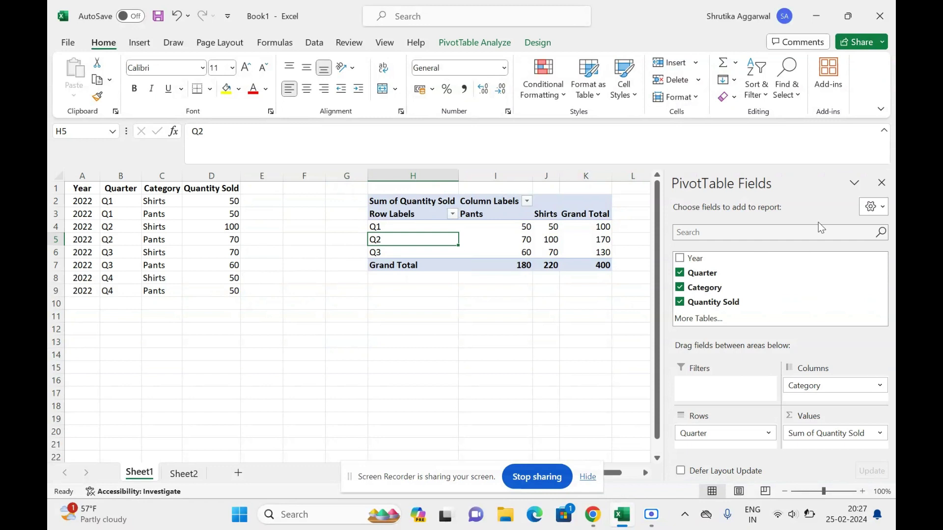
pyautogui.click(882, 183)
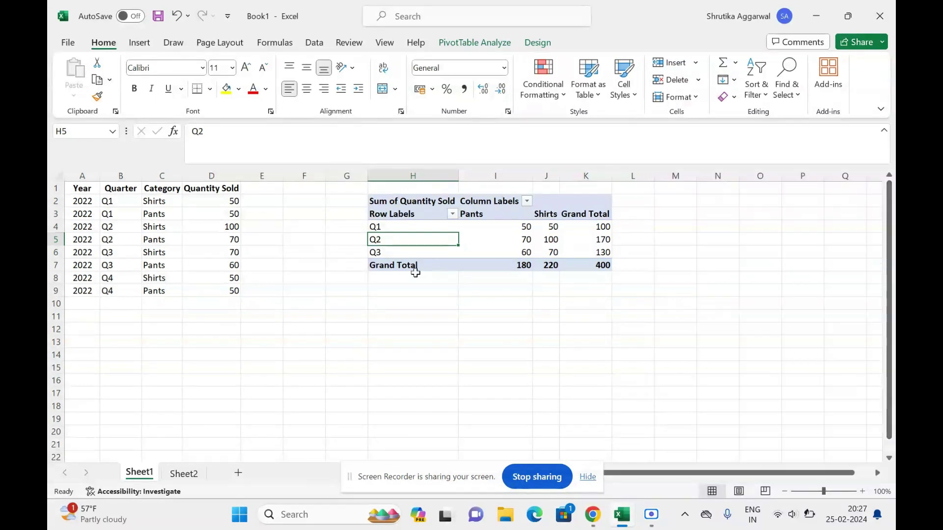
# Move the Q4 rows in A8:D9 from Sheet1 back to Sheet2, then return to Sheet1.
pyautogui.moveTo(92, 284); pyautogui.dragTo(215, 288)
pyautogui.hotkey('ctrl', 'c')
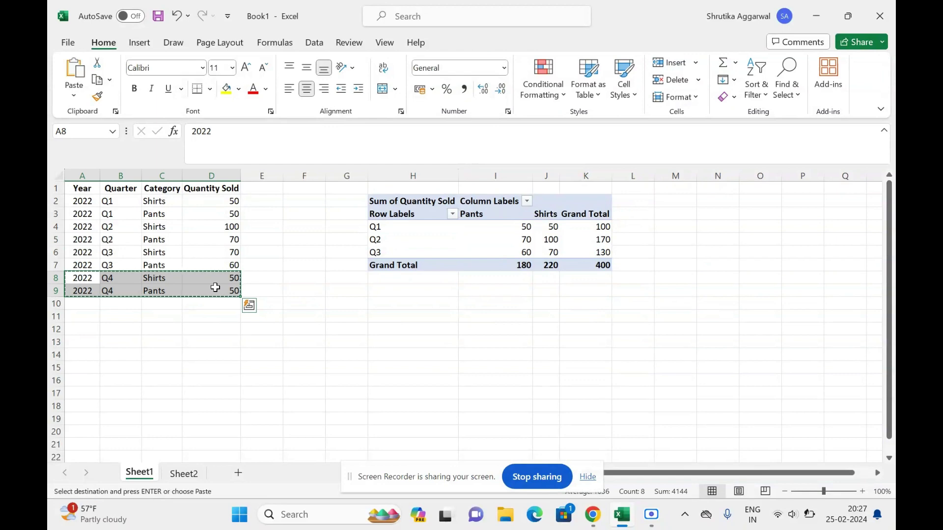
pyautogui.click(190, 478)
pyautogui.hotkey('ctrl', 'v')
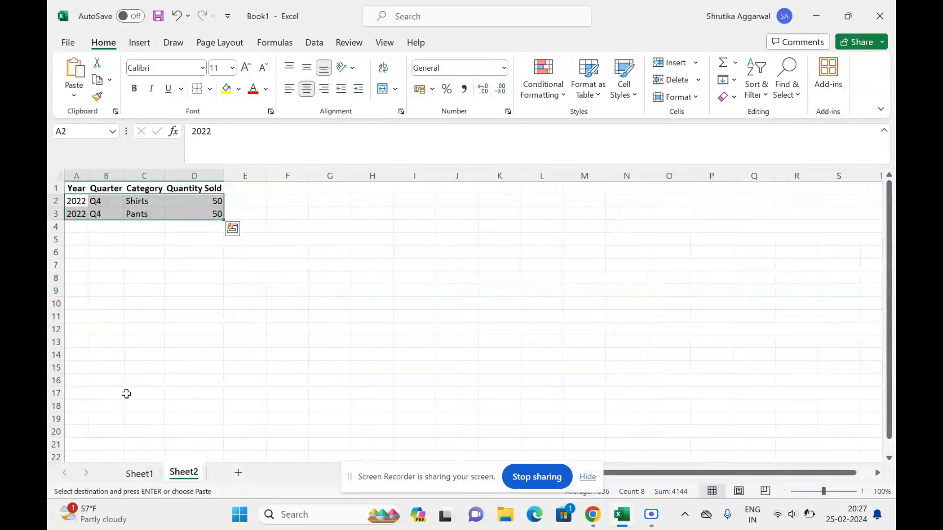
pyautogui.press('Escape')
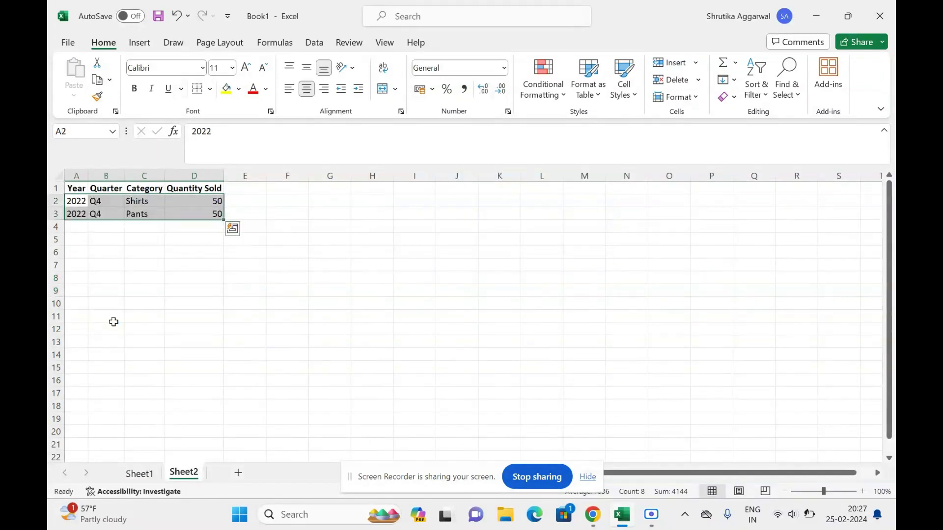
pyautogui.click(130, 473)
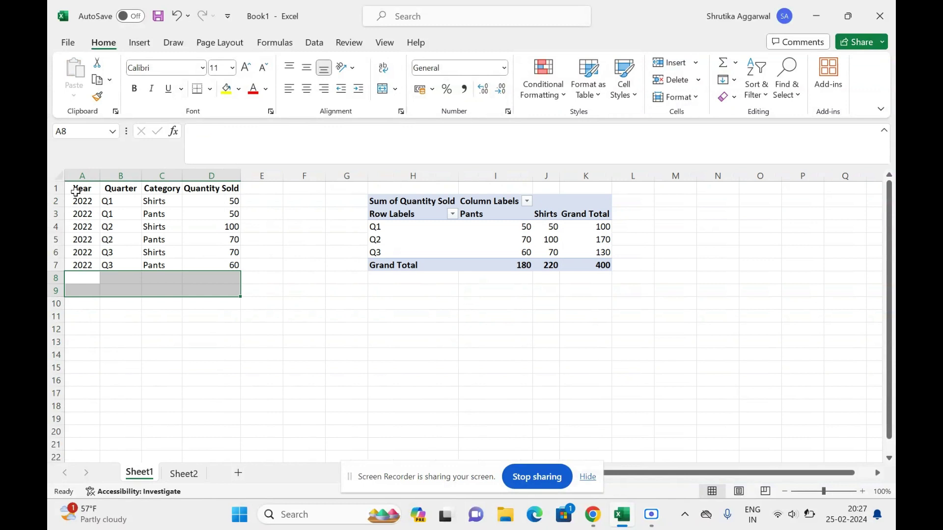
# Format A1:D7 as a table with headers and confirm its name is Table2.
pyautogui.moveTo(73, 190); pyautogui.dragTo(215, 267)
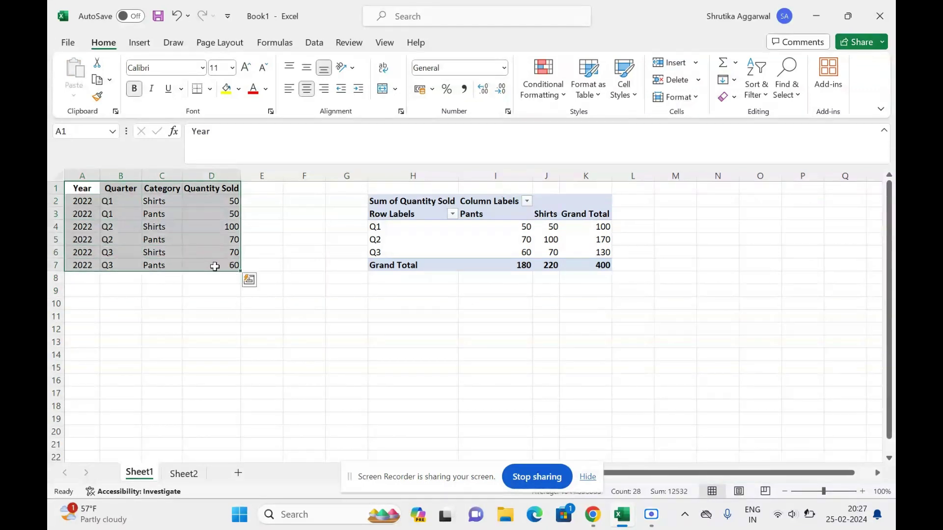
pyautogui.click(139, 43)
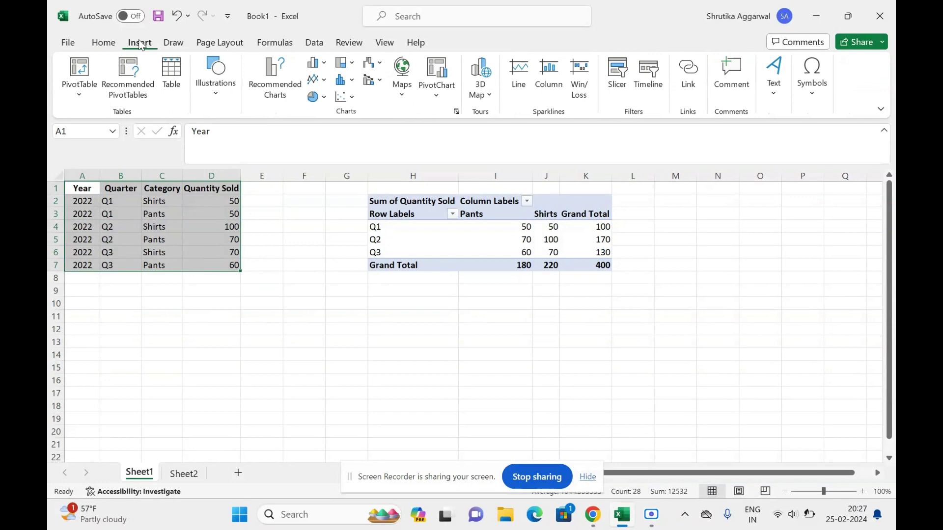
pyautogui.click(176, 66)
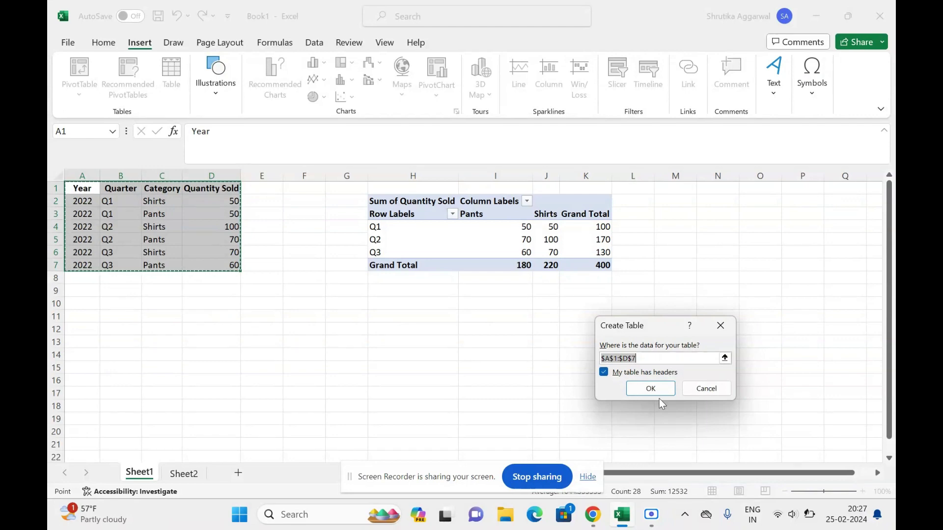
pyautogui.click(650, 389)
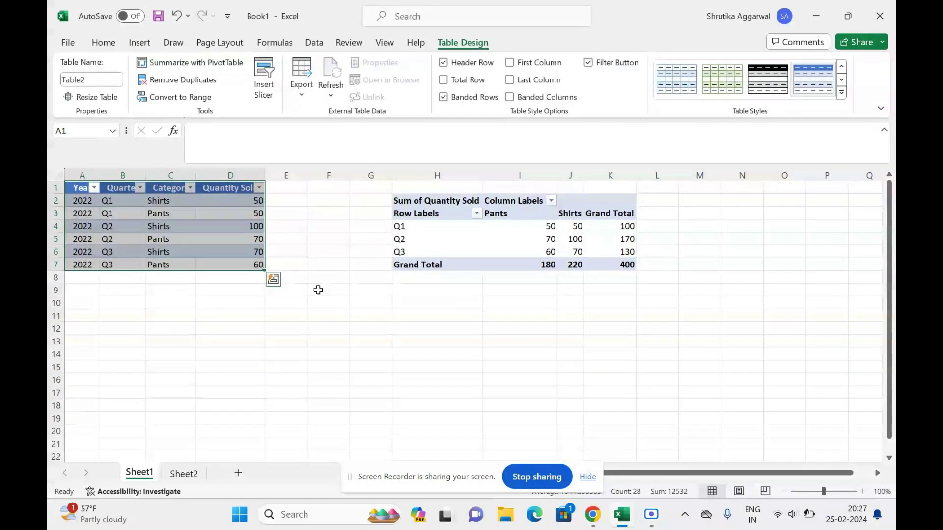
pyautogui.click(177, 231)
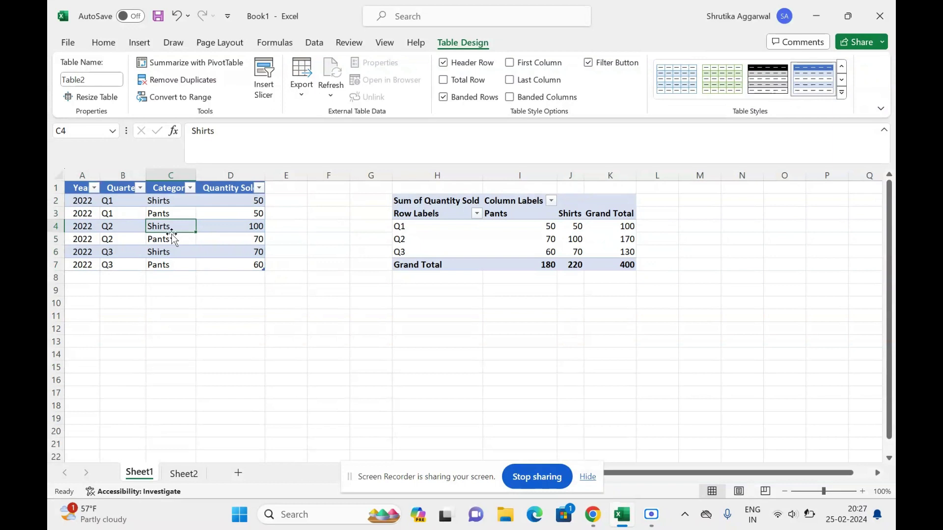
pyautogui.click(60, 85)
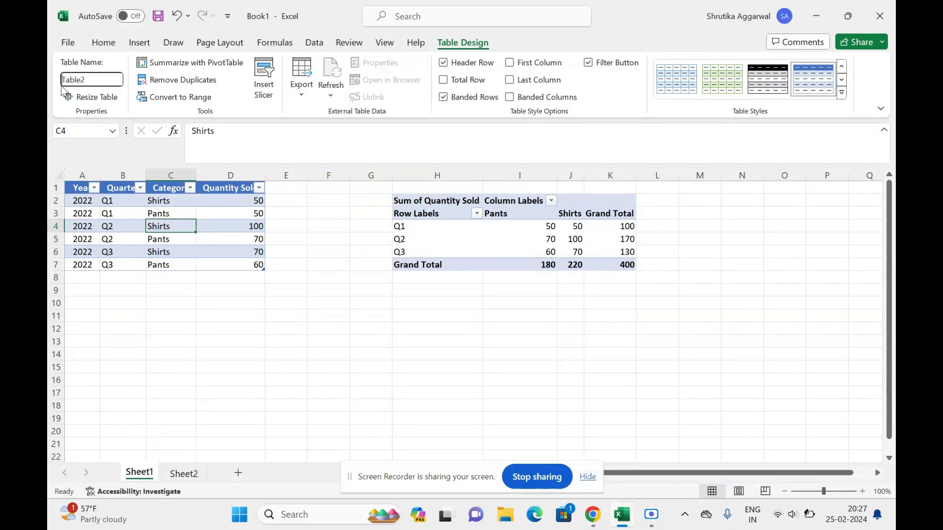
pyautogui.click(95, 83)
# Copy the two Q4 rows from Sheet2 into A8:D9 below the table on Sheet1.
pyautogui.click(79, 276)
pyautogui.click(182, 474)
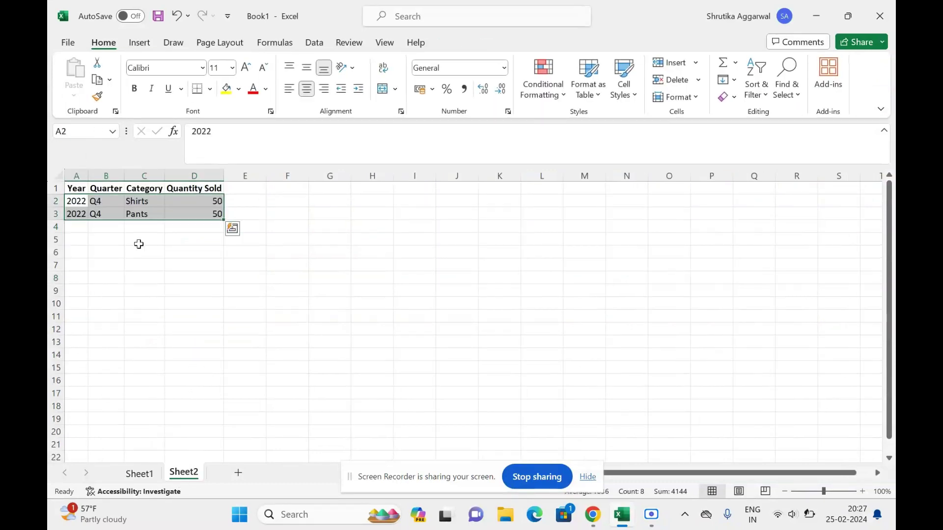
pyautogui.moveTo(80, 201); pyautogui.dragTo(219, 216)
pyautogui.hotkey('ctrl', 'c')
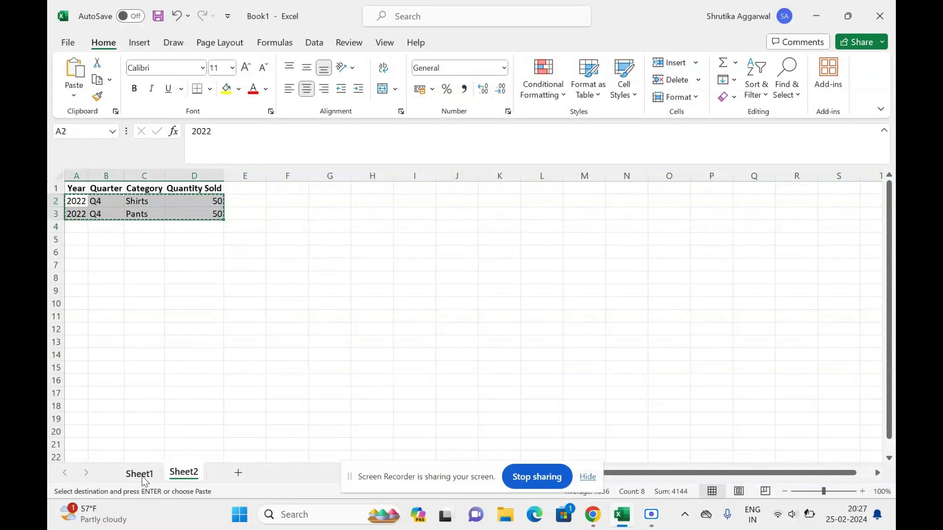
pyautogui.click(142, 474)
pyautogui.hotkey('ctrl', 'v')
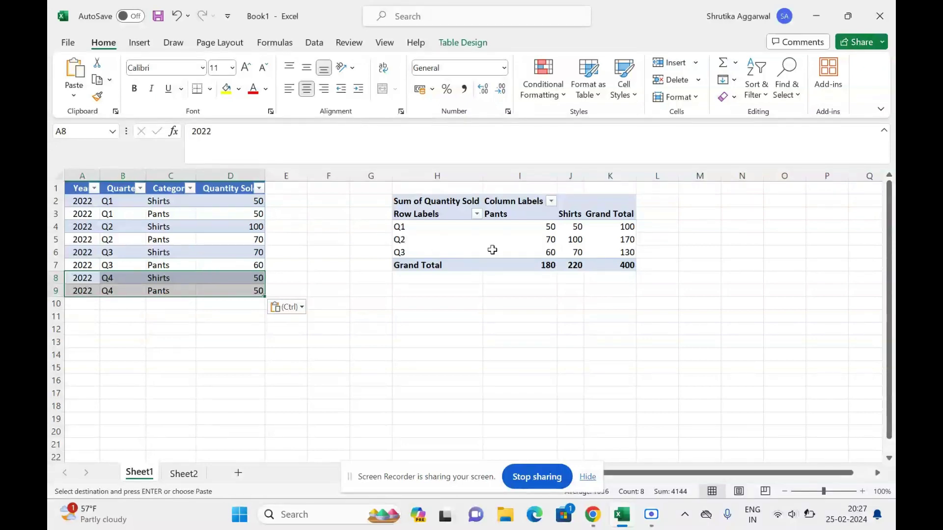
# Refresh All so the pivot shows a Q4 row and a 500 grand total.
pyautogui.click(517, 248)
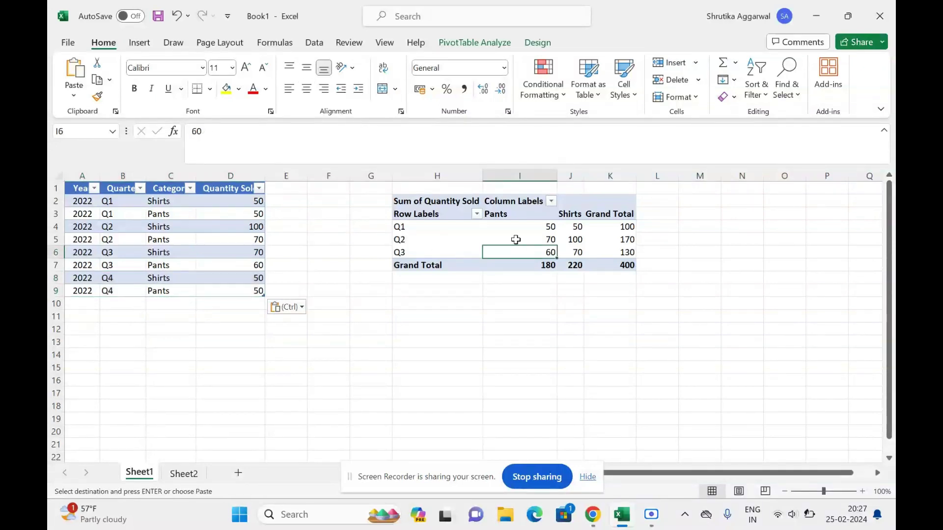
pyautogui.click(481, 43)
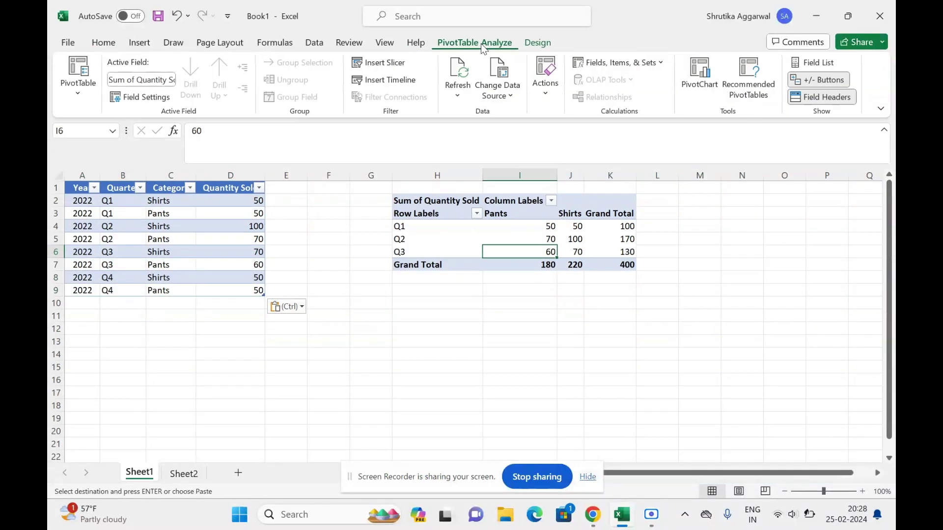
pyautogui.click(457, 94)
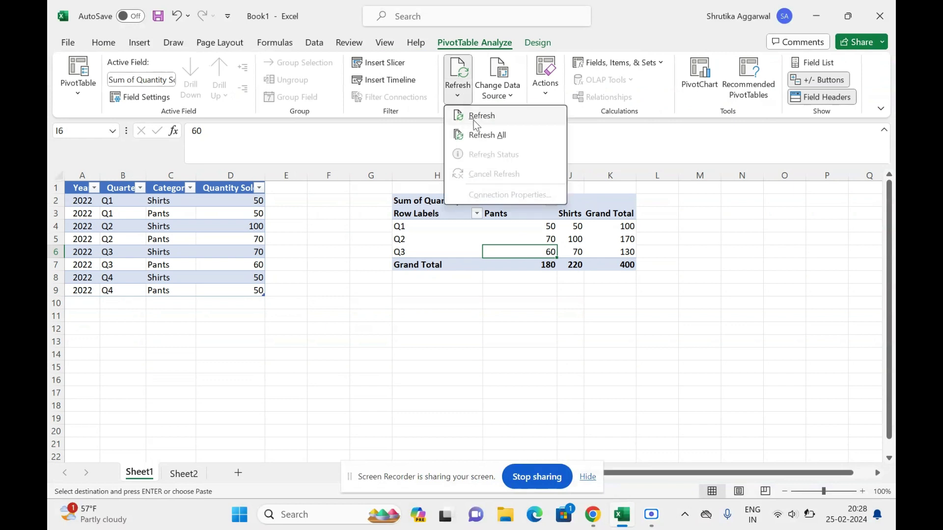
pyautogui.click(483, 134)
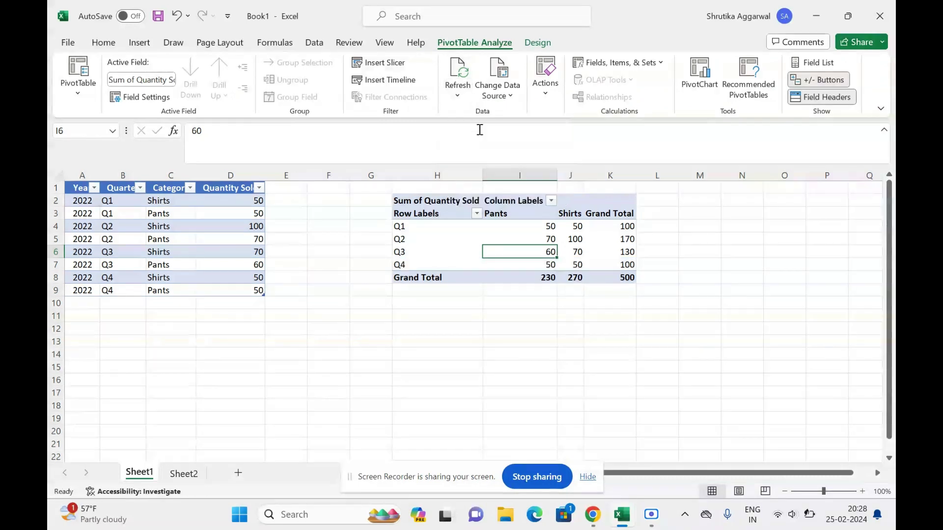
pyautogui.click(438, 264)
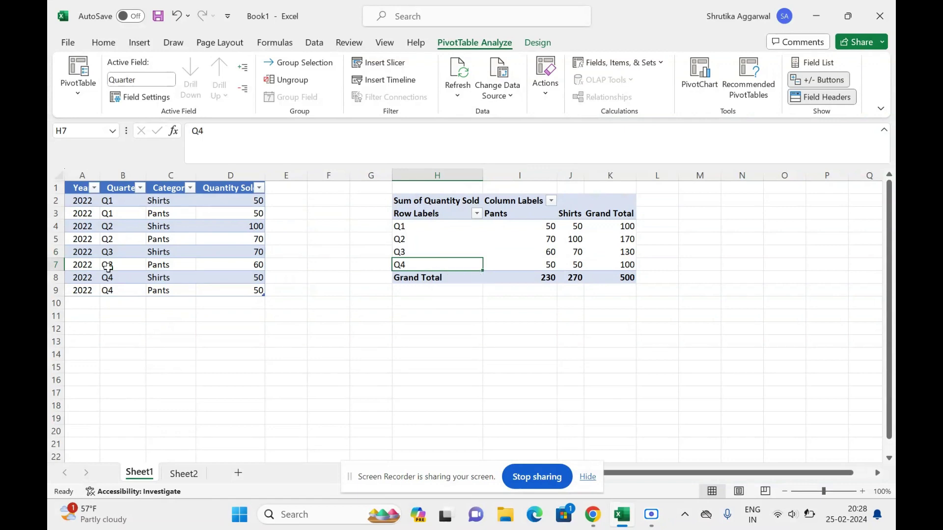
pyautogui.moveTo(69, 188); pyautogui.dragTo(254, 265)
pyautogui.click(454, 253)
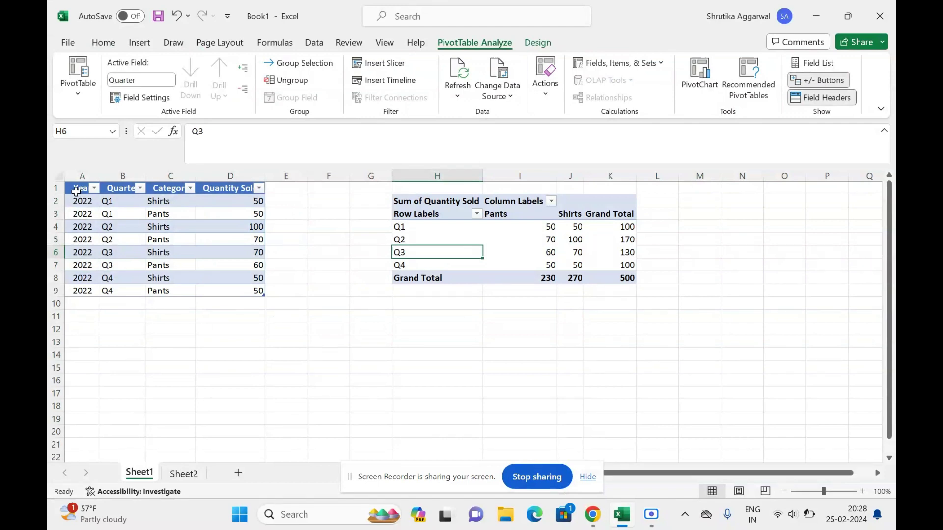
pyautogui.moveTo(79, 191); pyautogui.dragTo(248, 265)
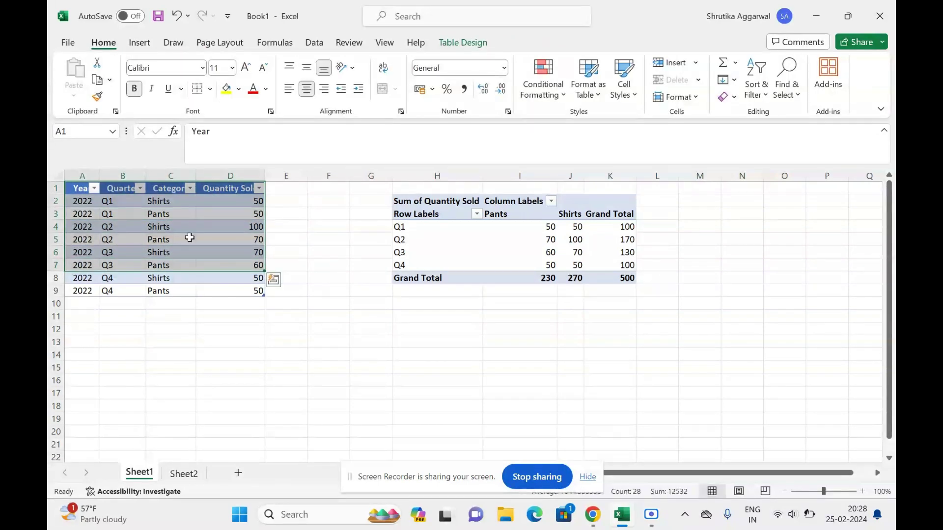
pyautogui.click(444, 240)
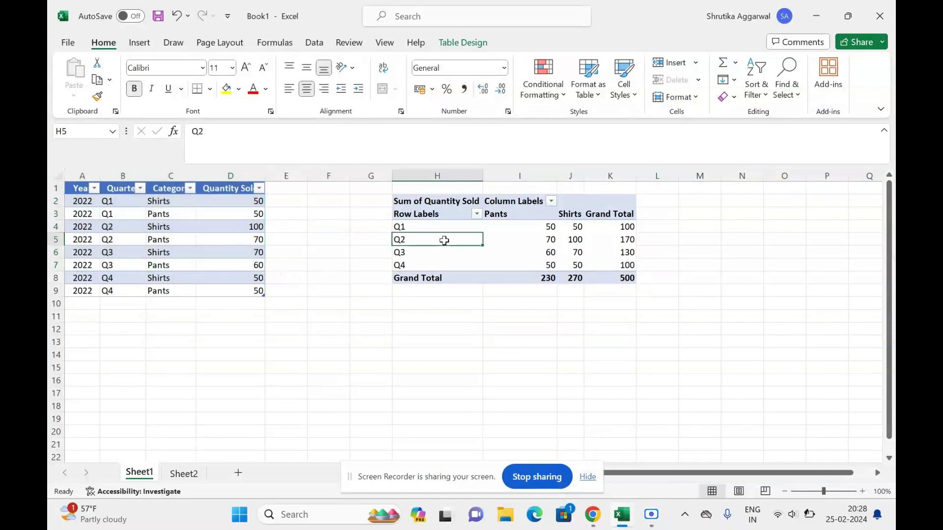